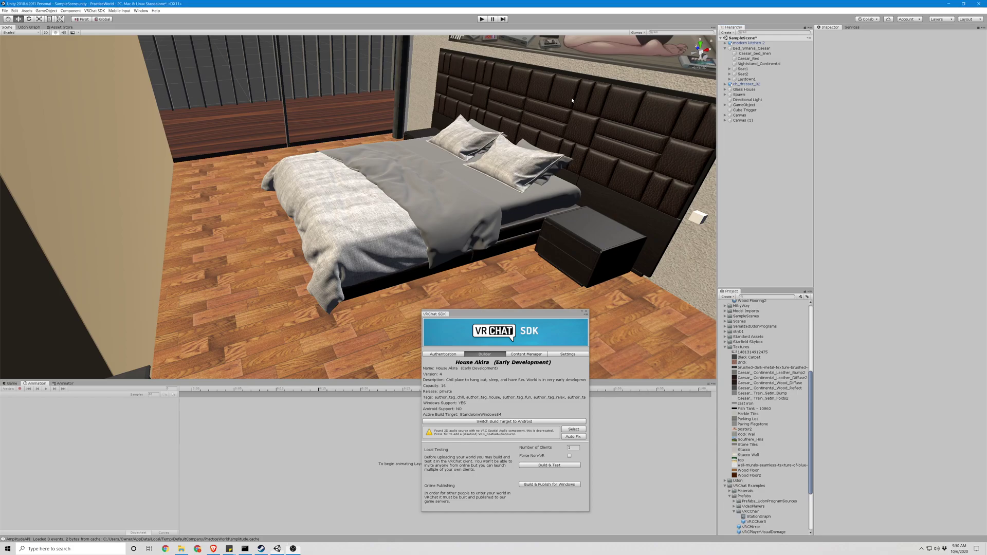
# - Reopen the VRChat SDK control panel and run a local build and test of the House Akira world
pyautogui.moveTo(577, 93); pyautogui.dragTo(605, 79, button='right')
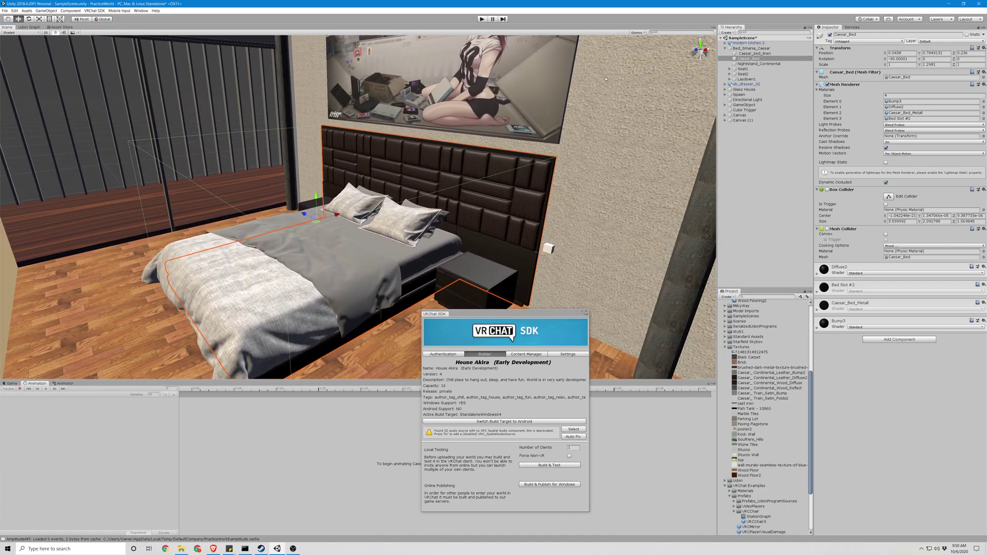
pyautogui.moveTo(610, 114); pyautogui.dragTo(567, 115, button='right')
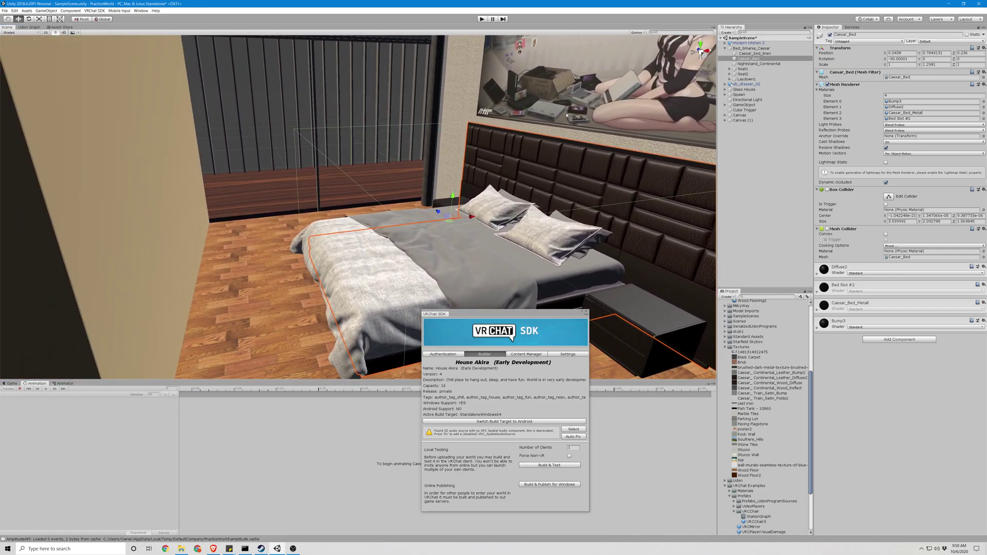
pyautogui.click(586, 313)
pyautogui.moveTo(624, 280); pyautogui.dragTo(555, 255, button='right')
pyautogui.click(94, 11)
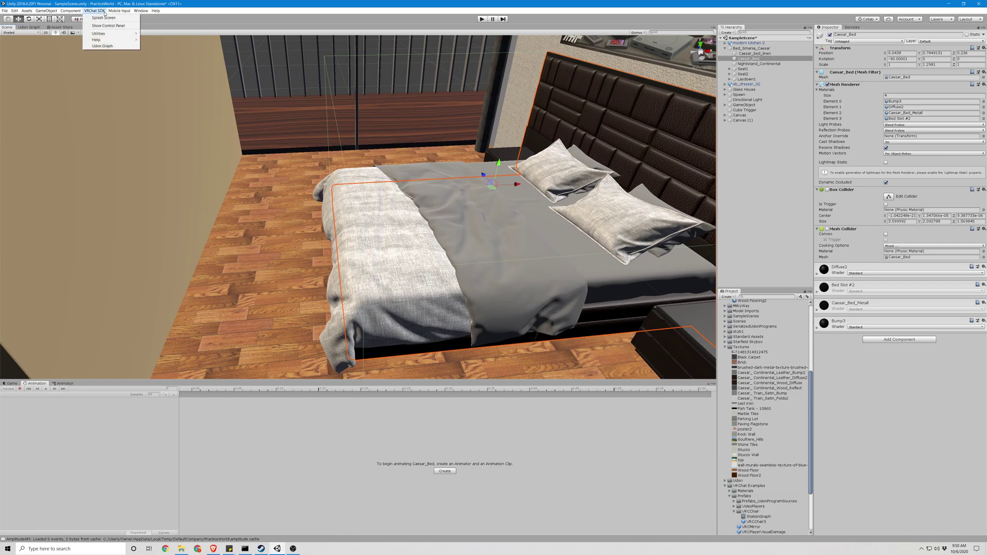
pyautogui.click(110, 25)
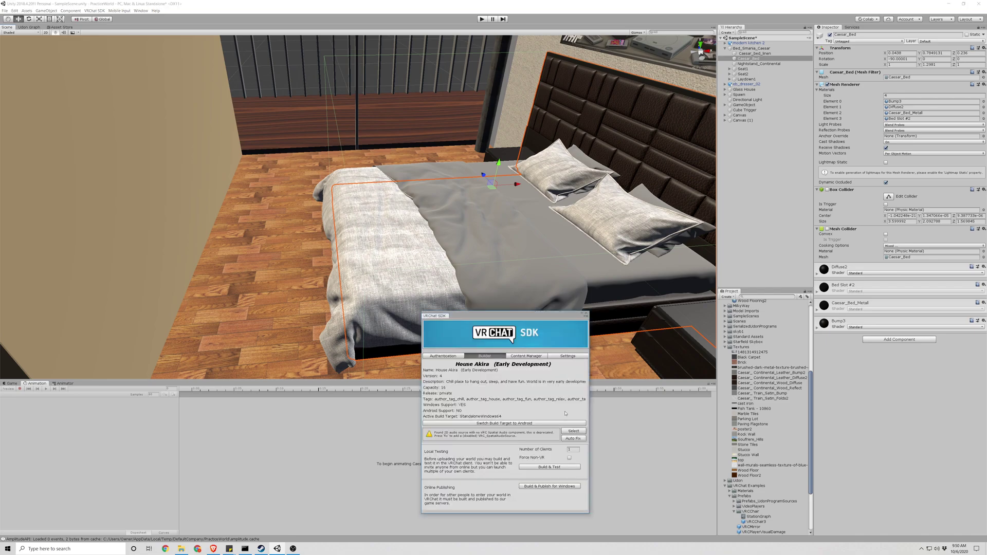
pyautogui.click(557, 467)
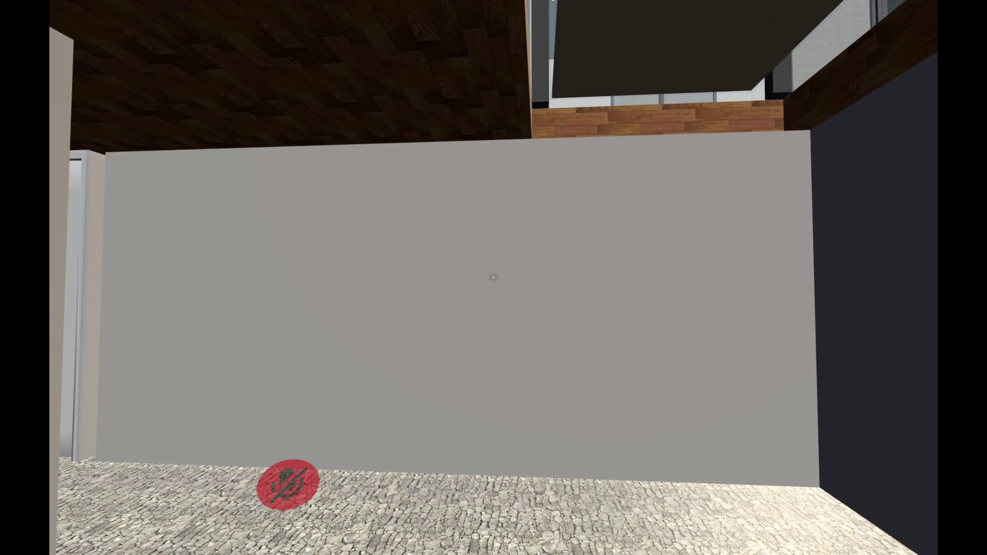
# - In the VRChat test client, go to the bedroom, check the avatar's lying pose on the bed, and exit VRChat
pyautogui.press('w')
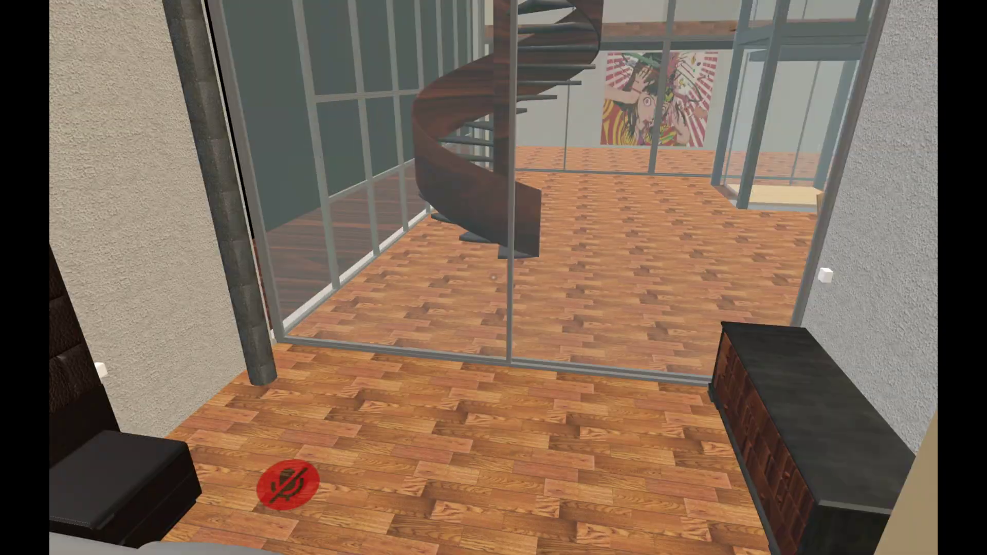
pyautogui.press('w')
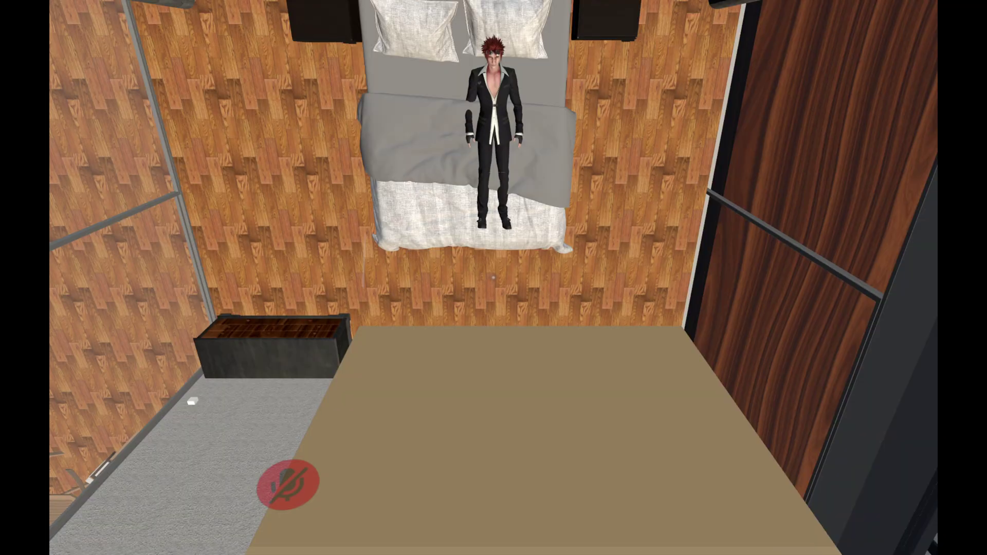
pyautogui.scroll(-3, 493, 278)
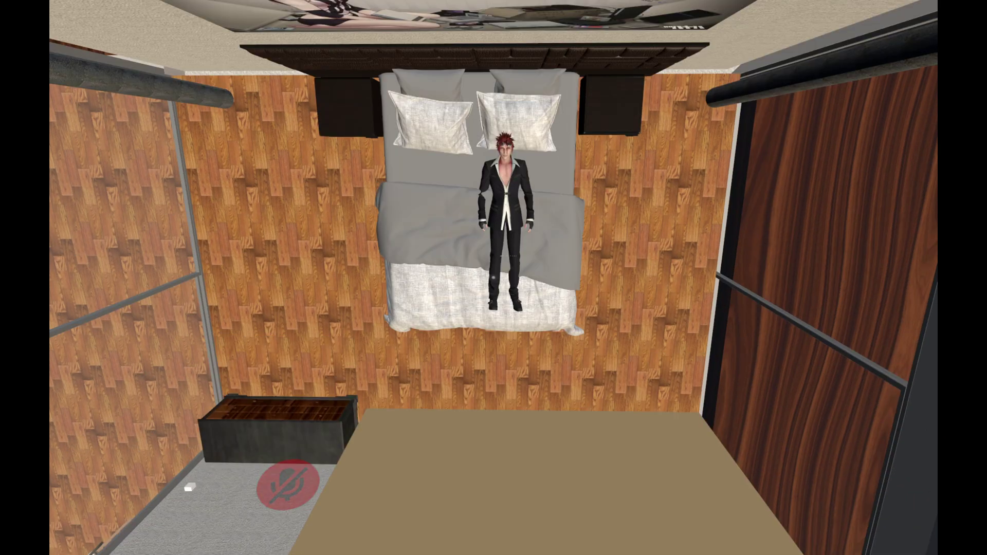
pyautogui.press('a')
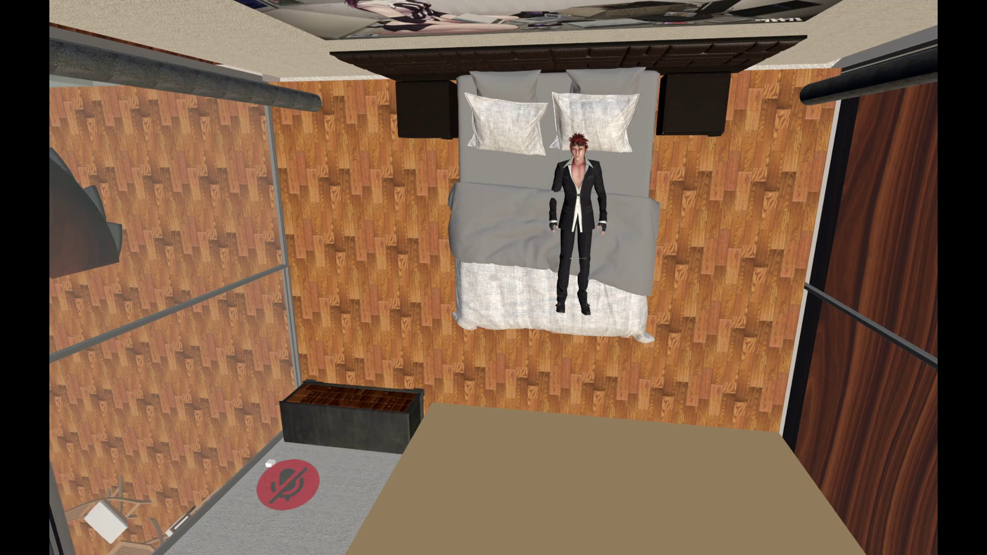
pyautogui.press('a')
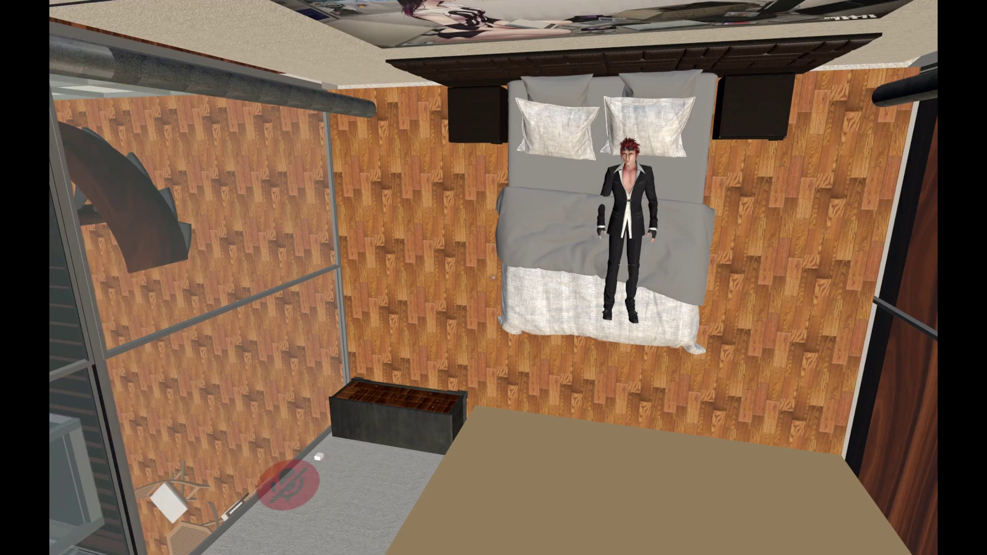
pyautogui.press('Escape')
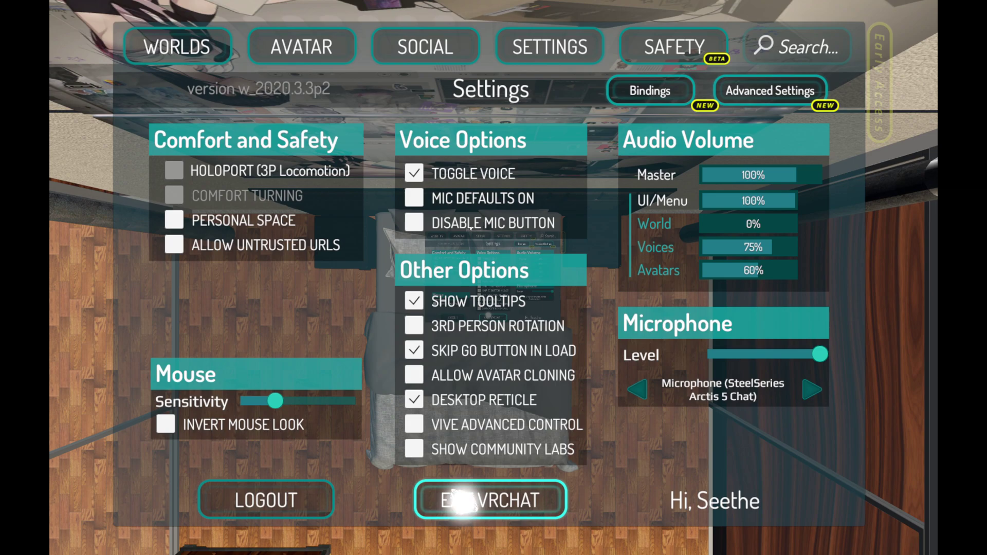
pyautogui.click(465, 501)
# - Back in Unity, expand the bed object and its Seat1, Seat2 and Laydown1 stations to show their Enter and Exit points
pyautogui.click(737, 48)
pyautogui.click(725, 49)
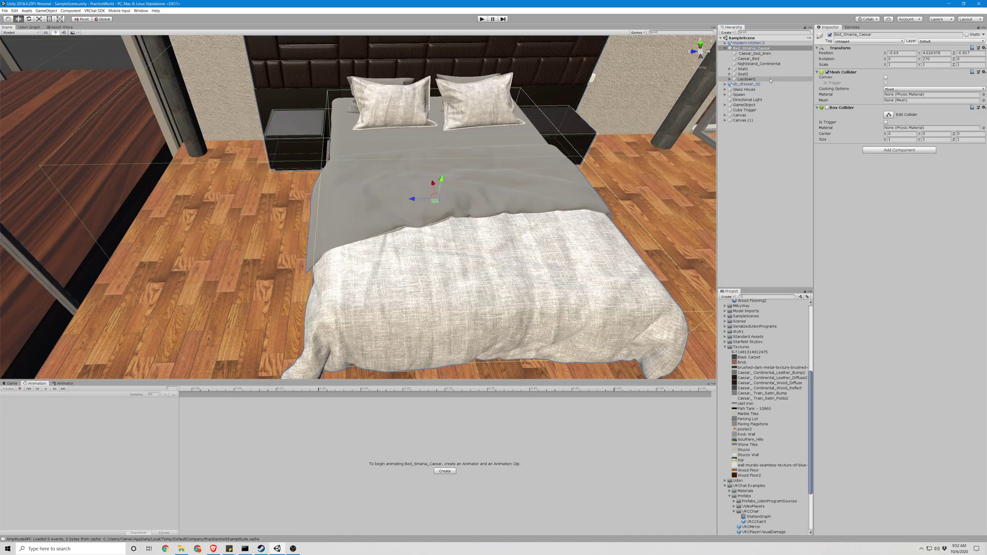
pyautogui.click(756, 69)
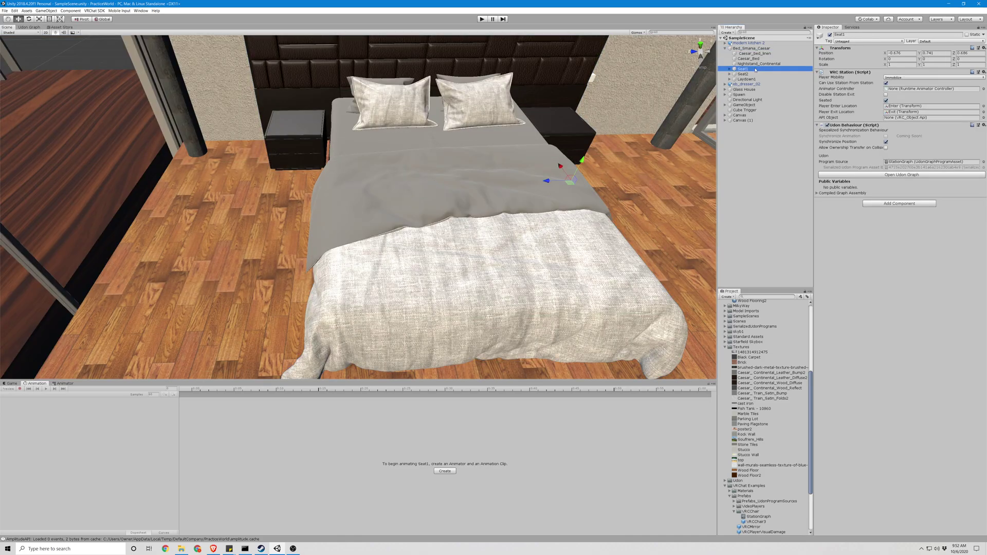
pyautogui.press('Right')
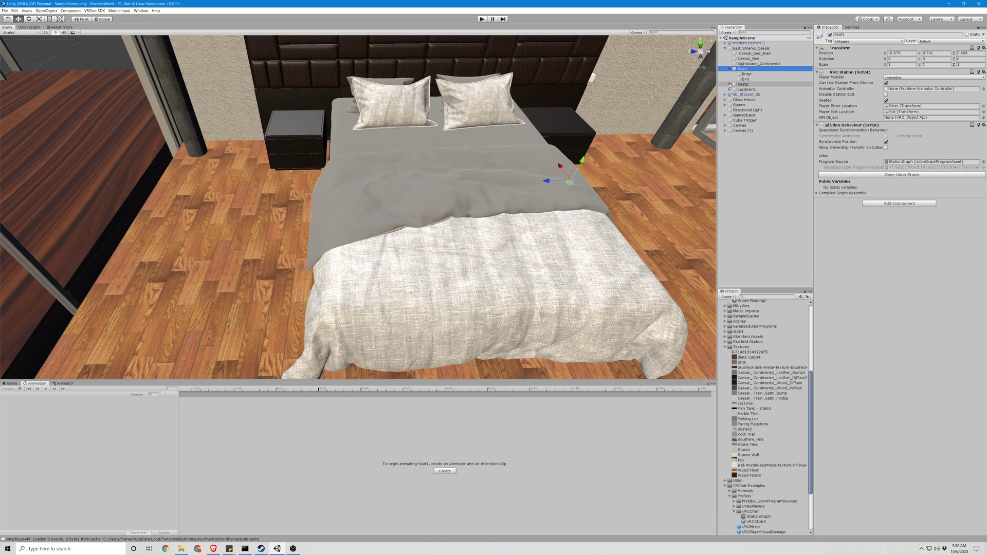
pyautogui.click(730, 84)
pyautogui.click(728, 100)
pyautogui.click(728, 100)
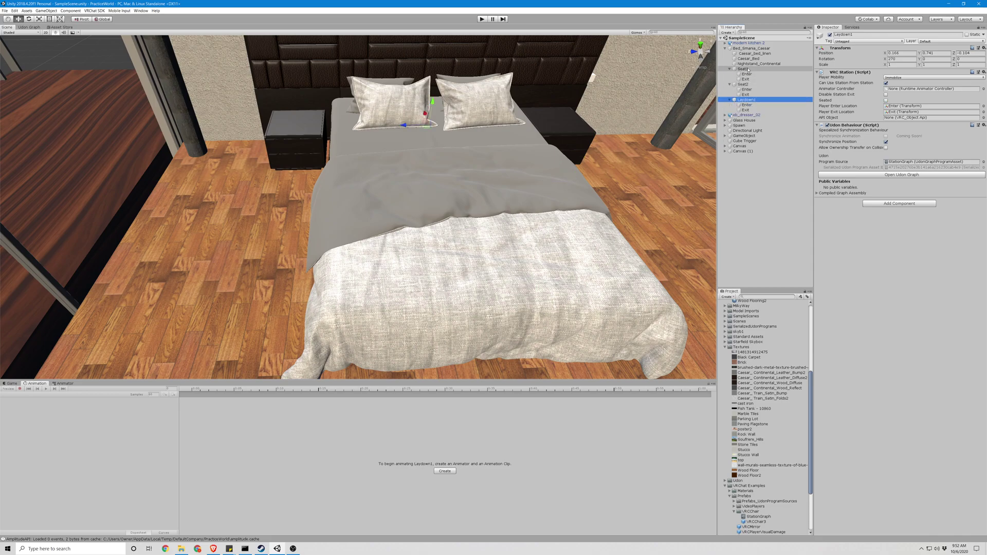
# - Examine Laydown1's station settings and the placement of its Enter and Exit points around the bed
pyautogui.click(750, 102)
pyautogui.click(749, 105)
pyautogui.click(749, 101)
pyautogui.moveTo(637, 86)
pyautogui.mouseDown(button='right')
pyautogui.moveTo(648, 85)
pyautogui.moveTo(633, 81)
pyautogui.mouseUp(button='right')
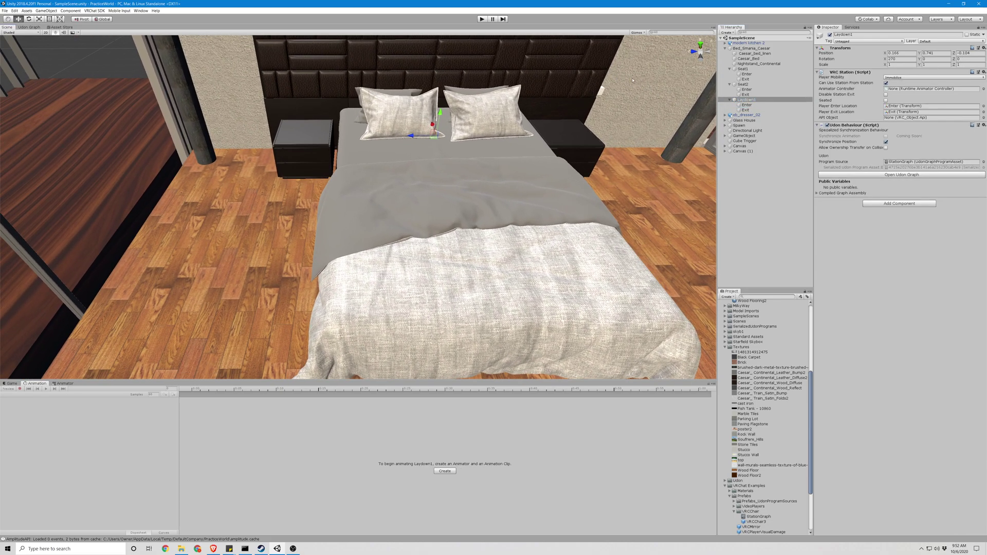
pyautogui.click(747, 104)
pyautogui.click(746, 110)
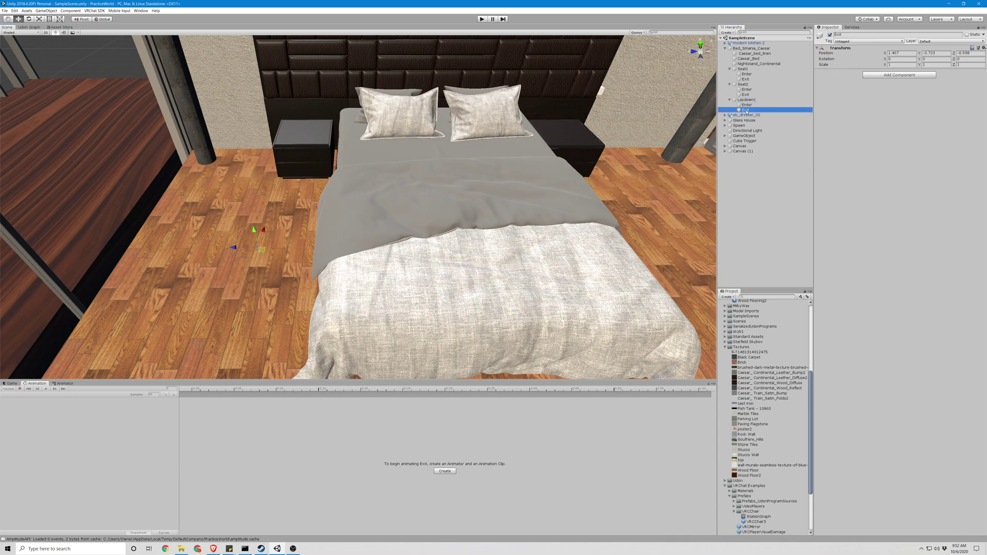
pyautogui.click(748, 104)
pyautogui.click(747, 99)
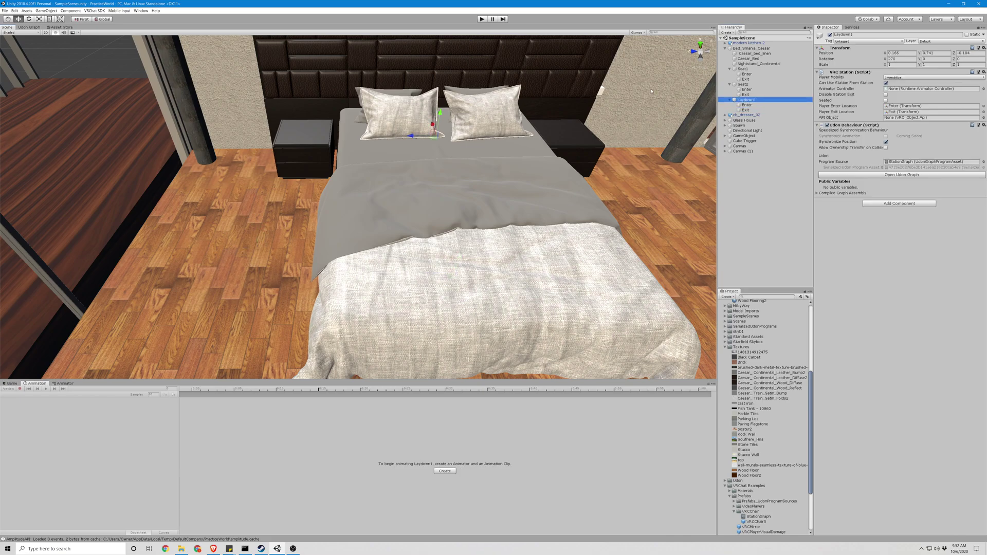
pyautogui.moveTo(643, 84); pyautogui.dragTo(644, 85, button='right')
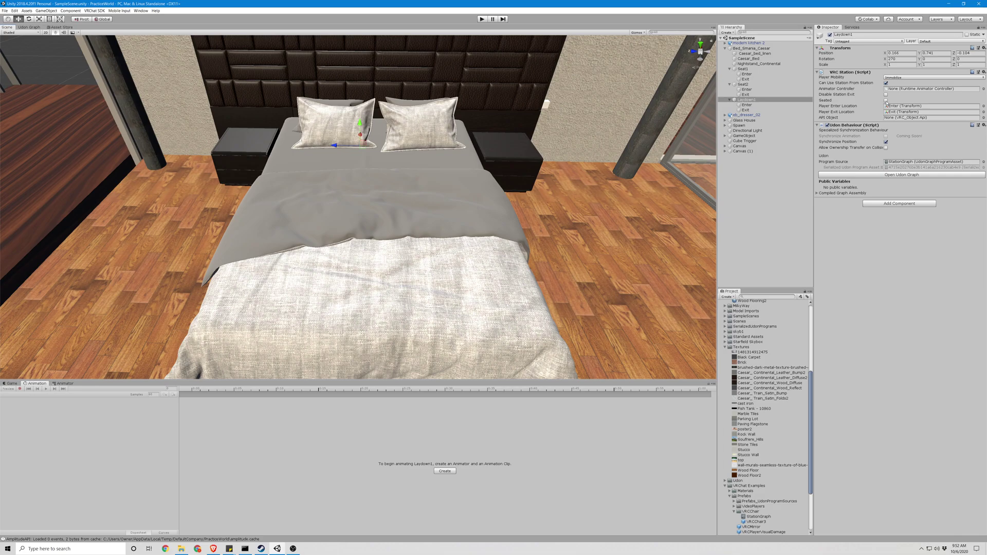
pyautogui.keyDown('alt'); pyautogui.moveTo(622, 116); pyautogui.dragTo(576, 120); pyautogui.keyUp('alt')
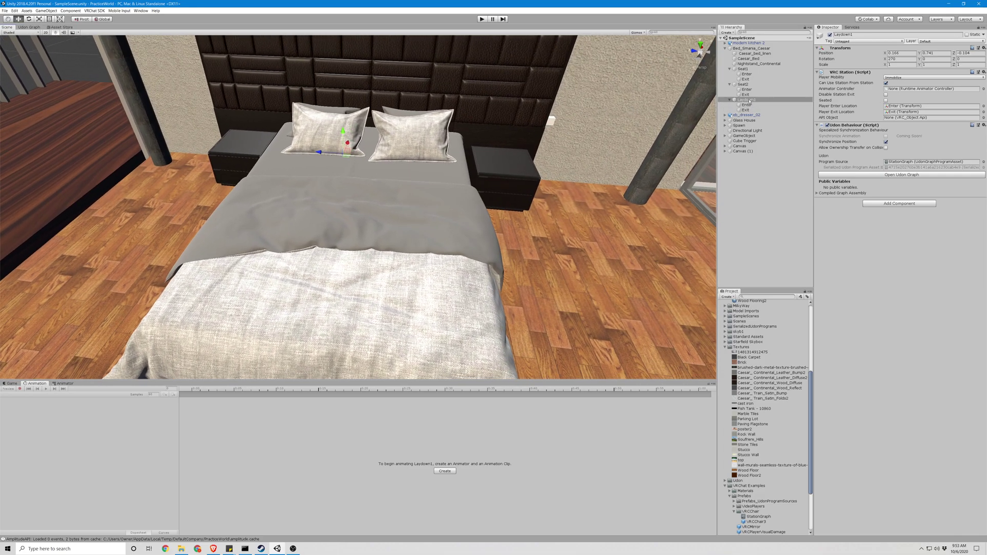
# - Create an empty child object under Bed_Smania_Caesar and add an Udon Behaviour component to it
pyautogui.rightClick(750, 48)
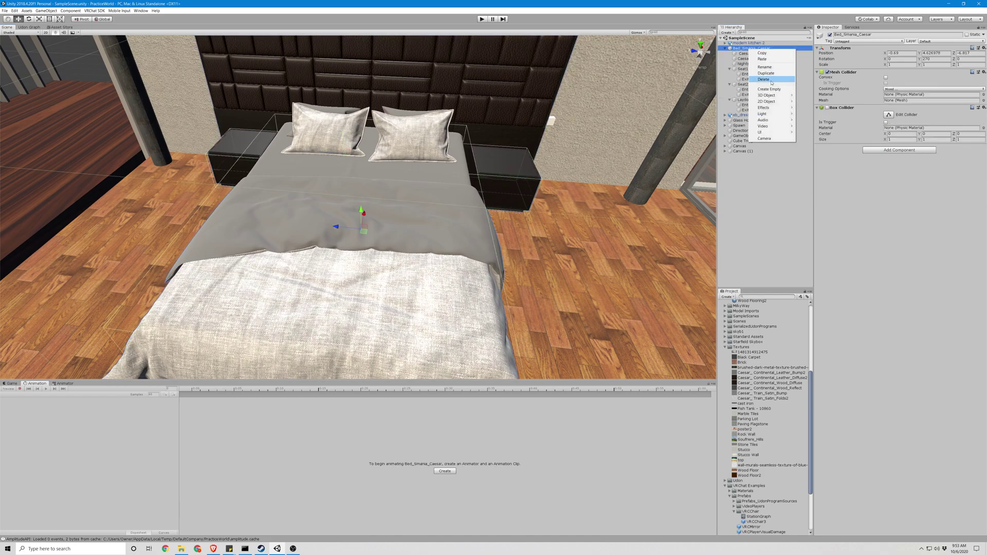
pyautogui.click(770, 89)
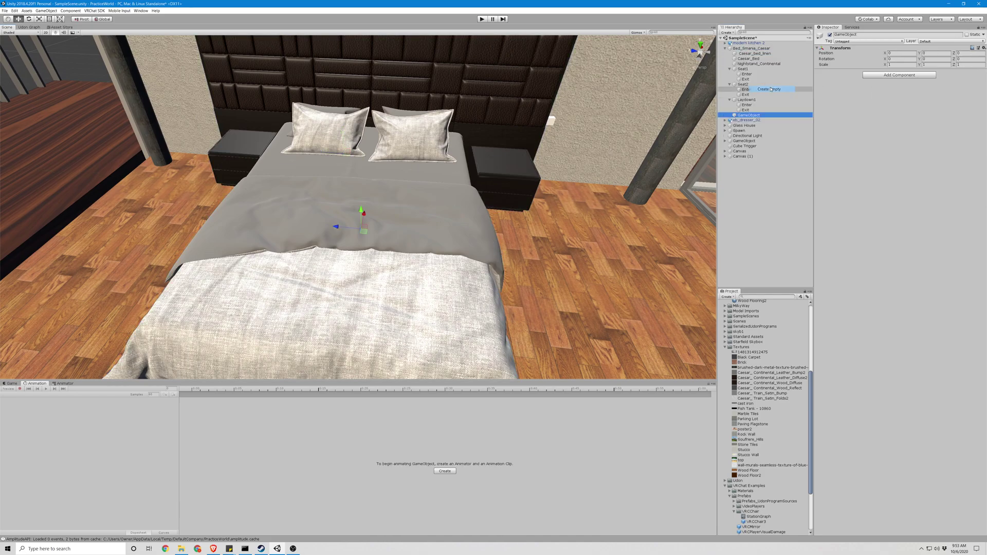
pyautogui.click(887, 77)
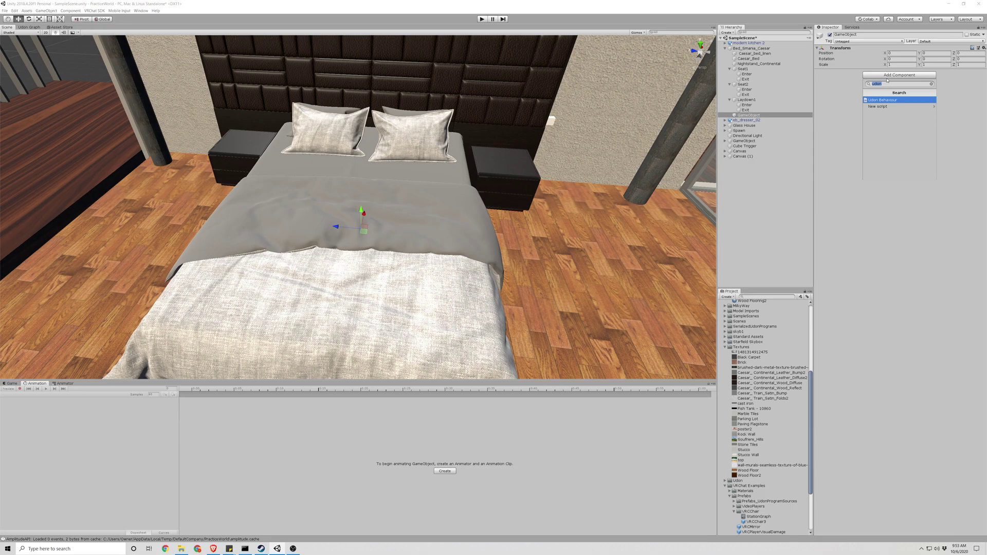
pyautogui.click(886, 100)
# - Add a VRC Station component to the new object and assign StationGraph as its Udon program source
pyautogui.click(885, 125)
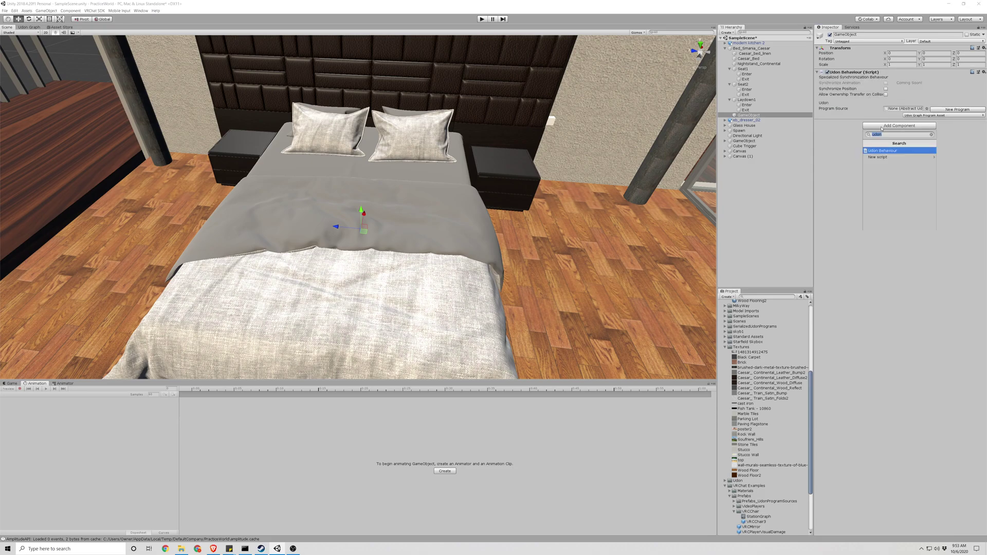
pyautogui.write('vrc stat')
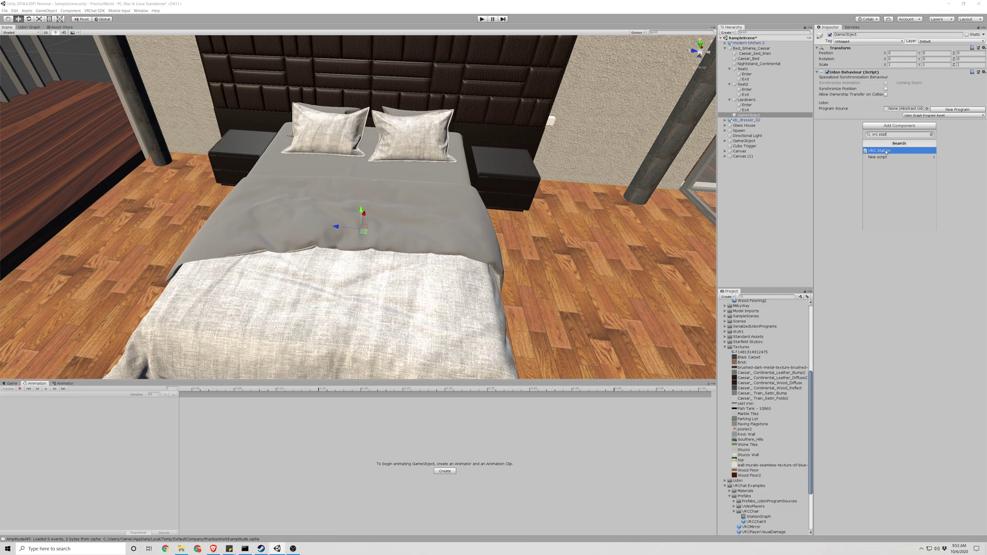
pyautogui.click(886, 151)
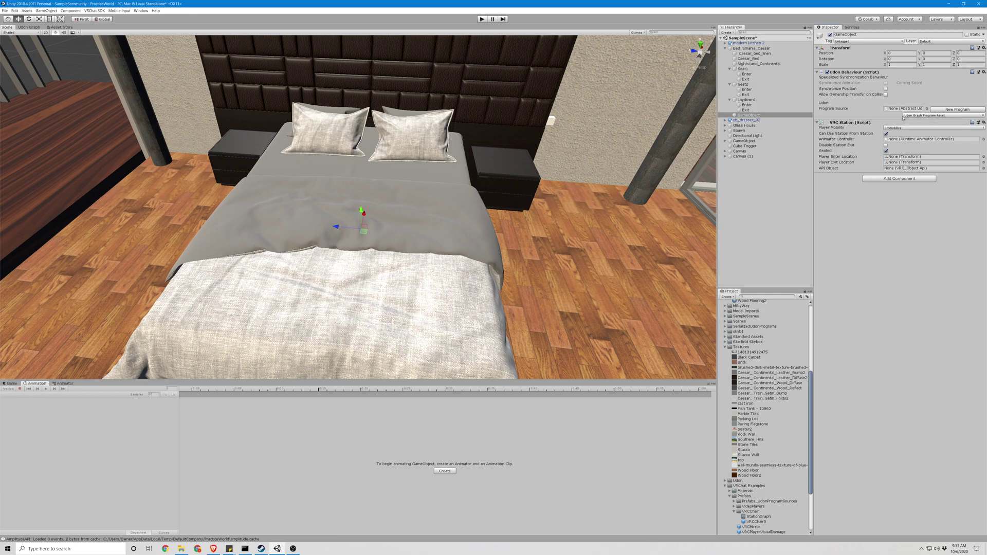
pyautogui.click(928, 108)
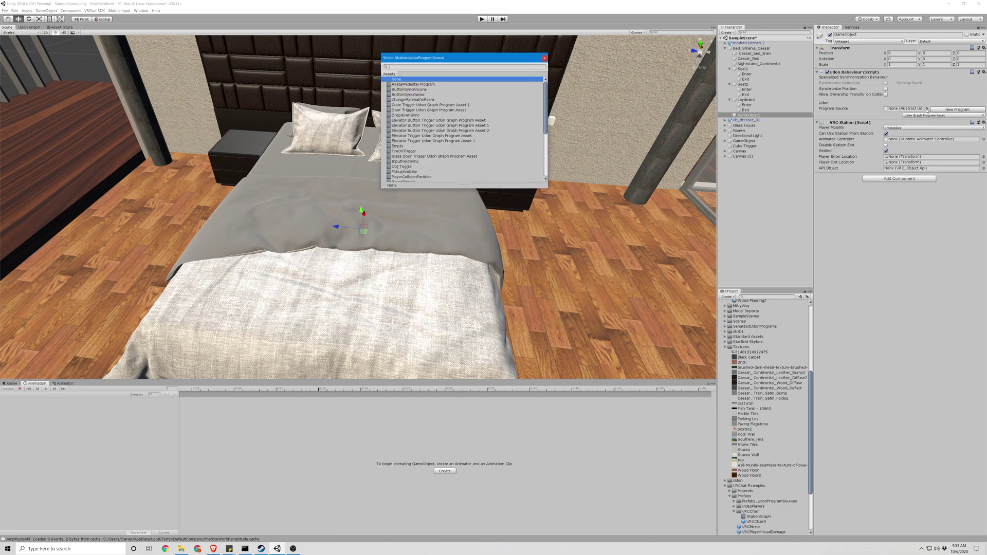
pyautogui.write('stat')
pyautogui.doubleClick(404, 85)
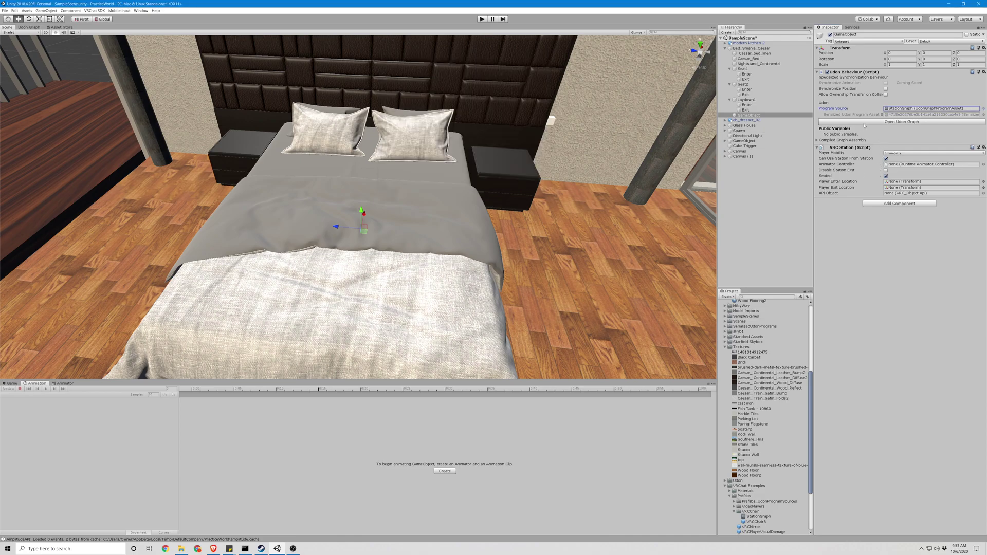
# - Create two empty child objects under the new station object
pyautogui.rightClick(745, 114)
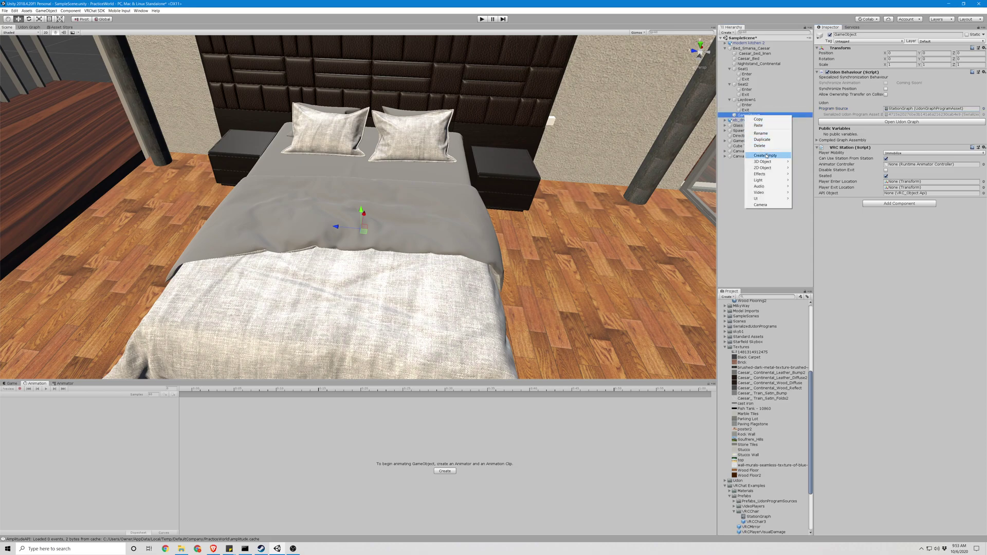
pyautogui.click(766, 156)
pyautogui.rightClick(750, 114)
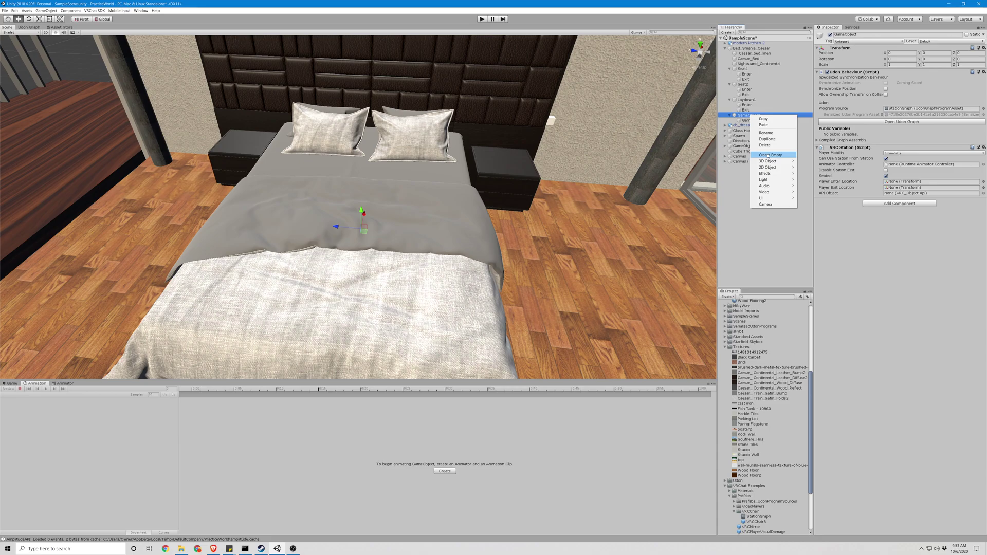
pyautogui.click(768, 155)
# - Rename the new station object as Laydown2
pyautogui.rightClick(751, 115)
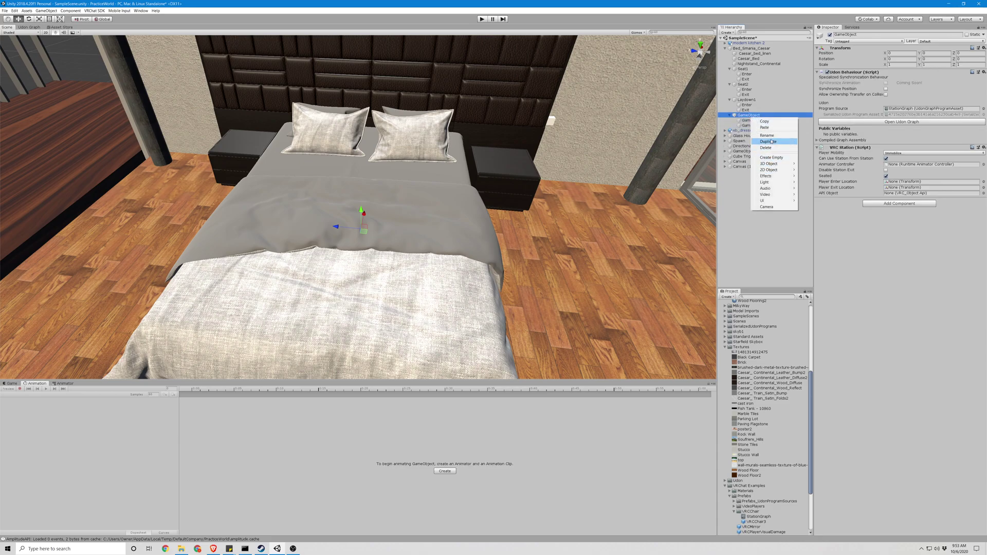
pyautogui.click(767, 135)
pyautogui.write('Layd')
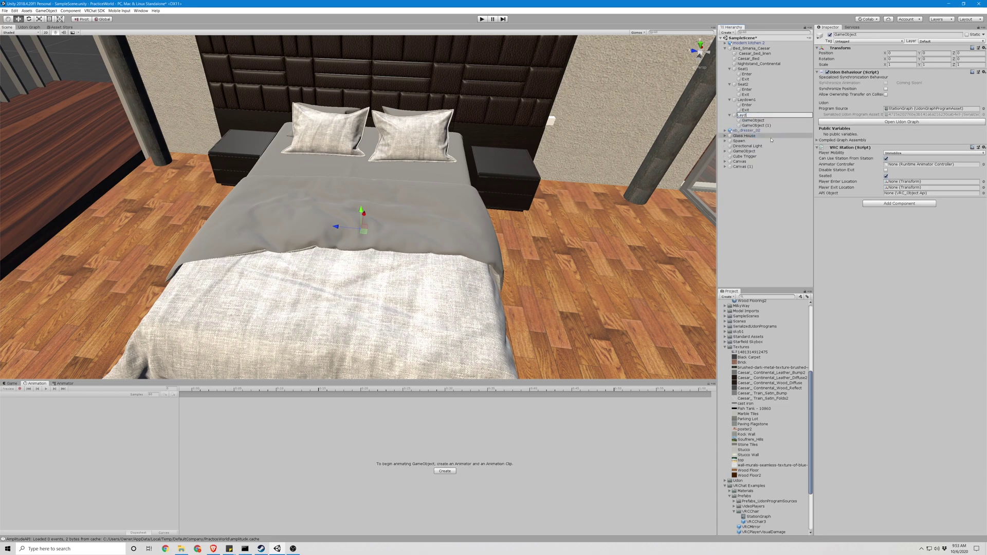
pyautogui.write('own2')
pyautogui.press('Return')
# - Rename Laydown2's first child object as Enter
pyautogui.rightClick(759, 120)
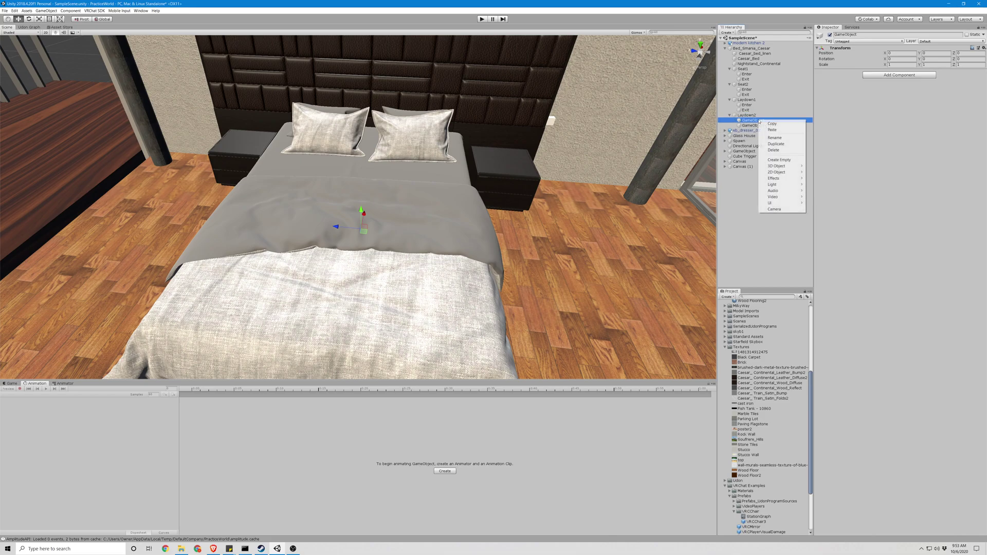
pyautogui.click(775, 137)
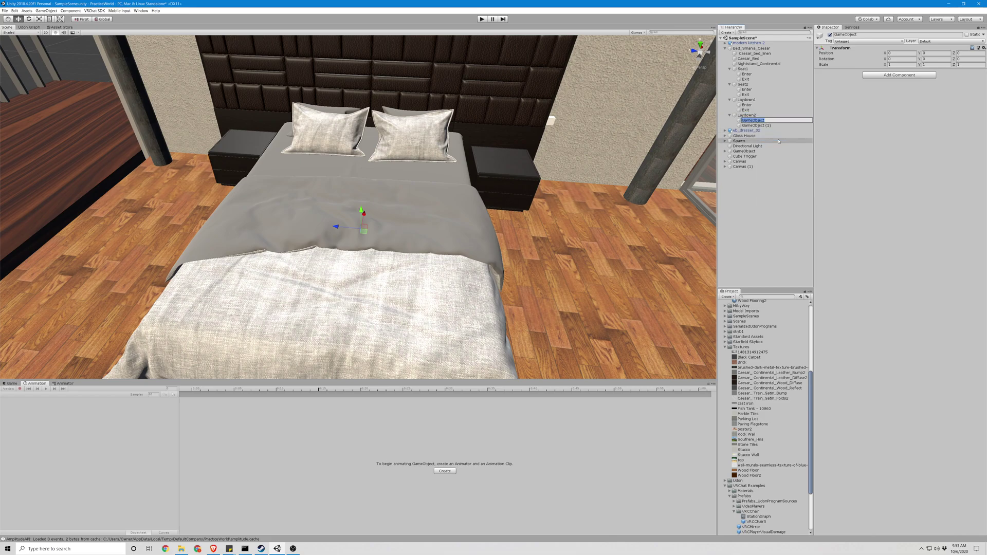
pyautogui.write('Enter')
pyautogui.click(768, 125)
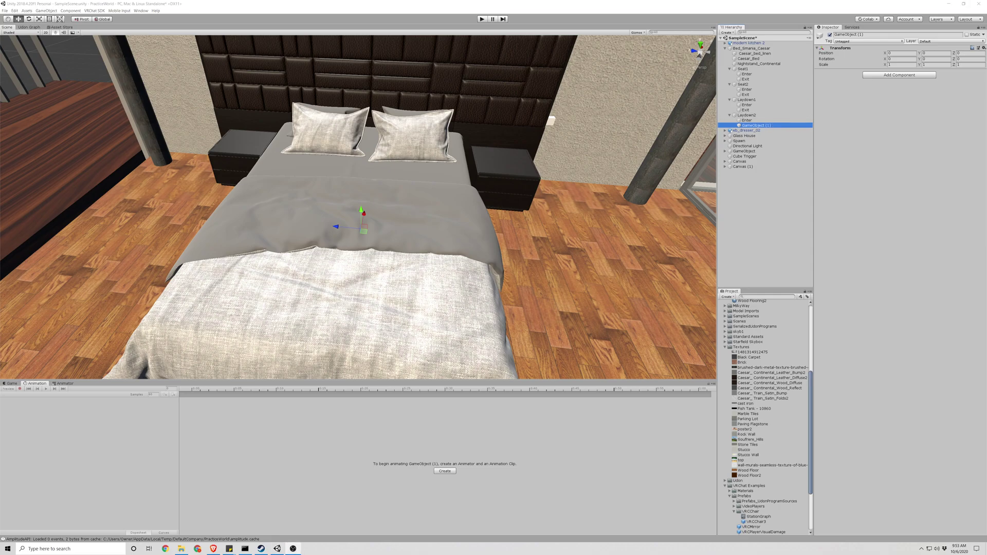
# - Rename Laydown2's second child object as Exit and move it onto the floor beside the bed
pyautogui.rightClick(759, 126)
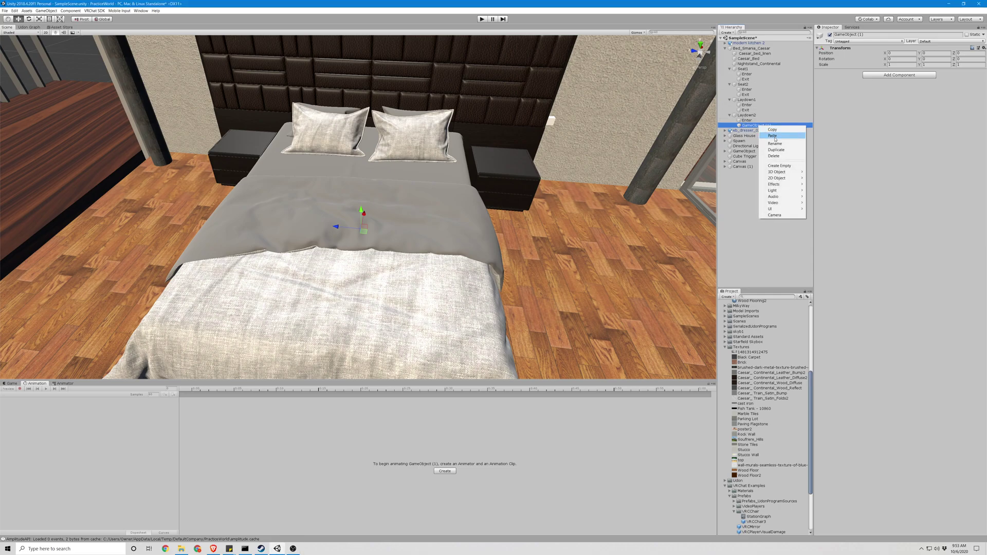
pyautogui.click(776, 144)
pyautogui.write('Exit')
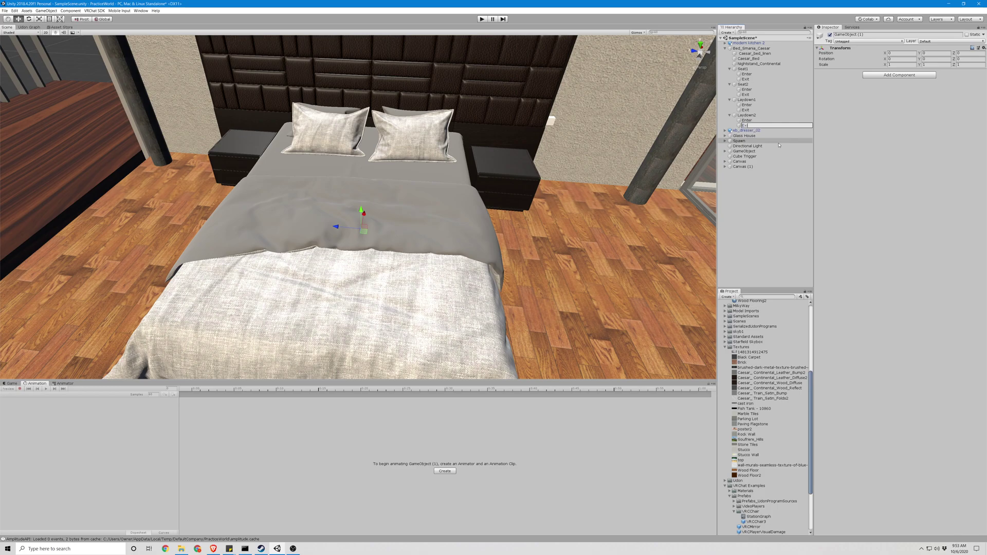
pyautogui.press('Return')
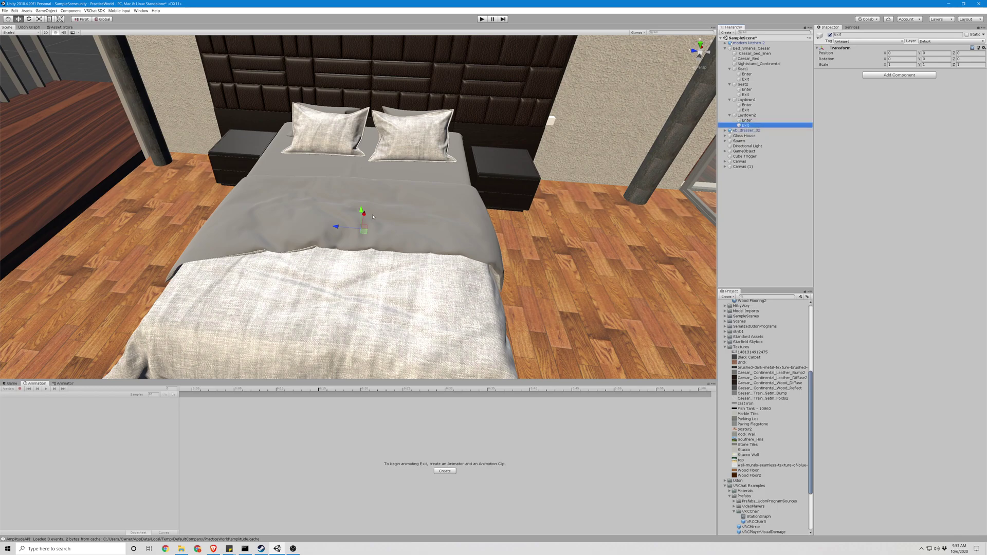
pyautogui.moveTo(371, 216); pyautogui.dragTo(546, 247)
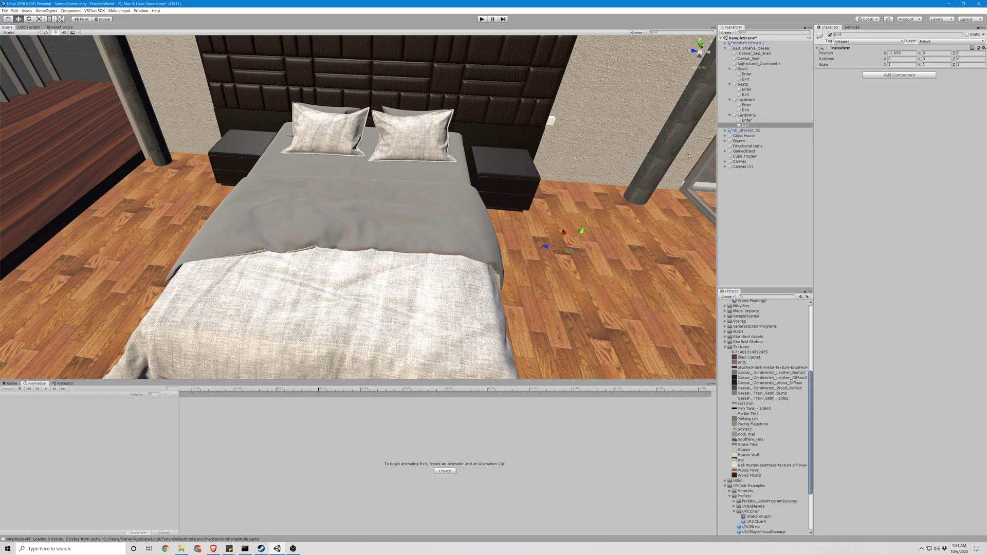
# - Move Laydown2's Enter point toward the foot of the bed and check its placement from the side
pyautogui.click(747, 120)
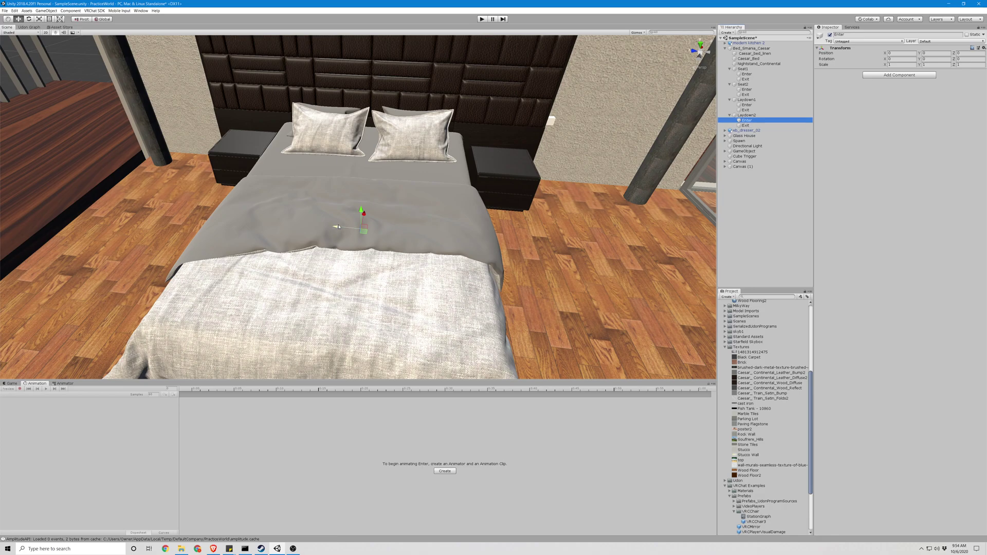
pyautogui.moveTo(337, 228); pyautogui.dragTo(403, 235)
pyautogui.moveTo(403, 235); pyautogui.dragTo(509, 263, button='right')
pyautogui.moveTo(510, 262); pyautogui.dragTo(313, 203)
pyautogui.press('s')
pyautogui.moveTo(313, 203); pyautogui.dragTo(377, 142, button='right')
pyautogui.press('w')
pyautogui.press('s')
pyautogui.press('d')
# - Assign Laydown2's Enter and Exit objects as the station's player enter and exit locations
pyautogui.click(745, 115)
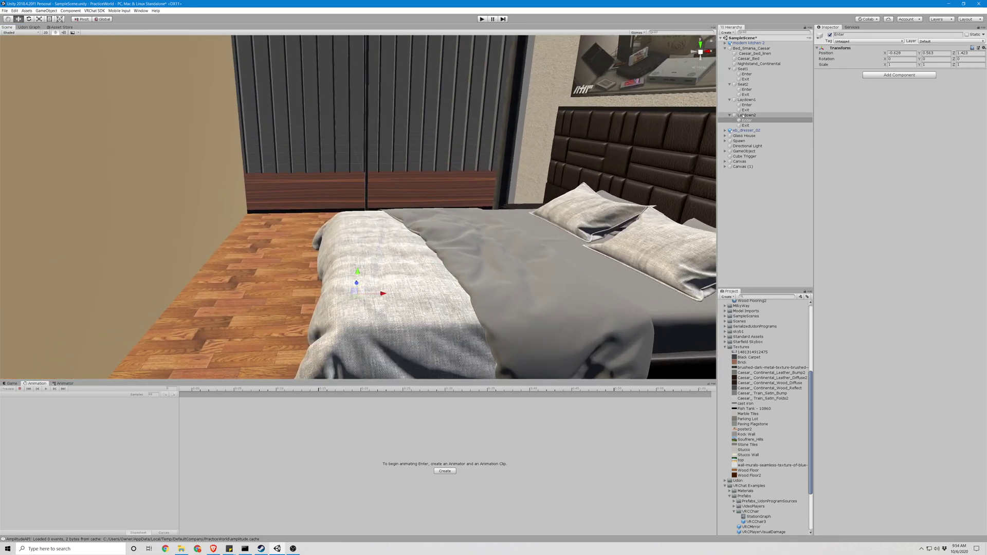
pyautogui.moveTo(536, 291); pyautogui.dragTo(563, 272)
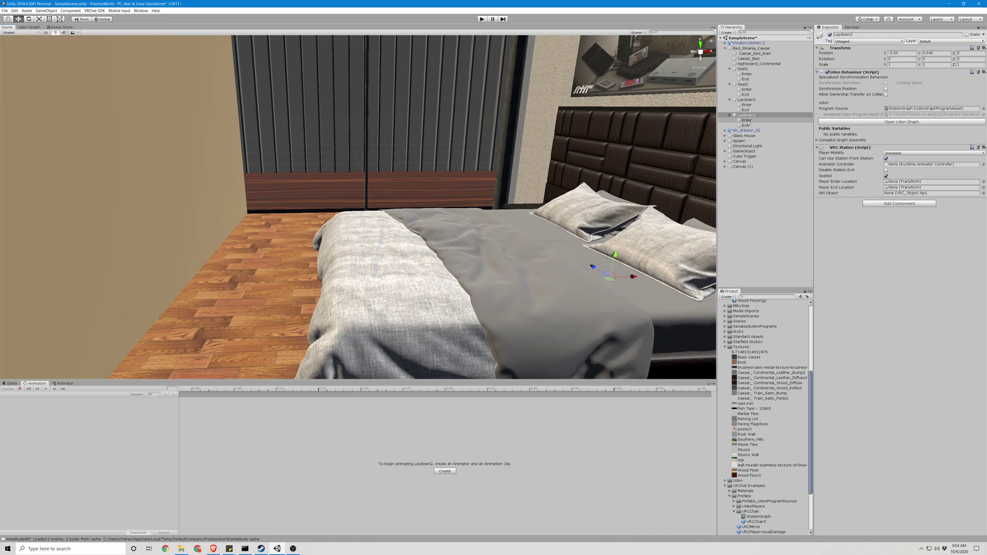
pyautogui.moveTo(748, 123); pyautogui.dragTo(893, 192)
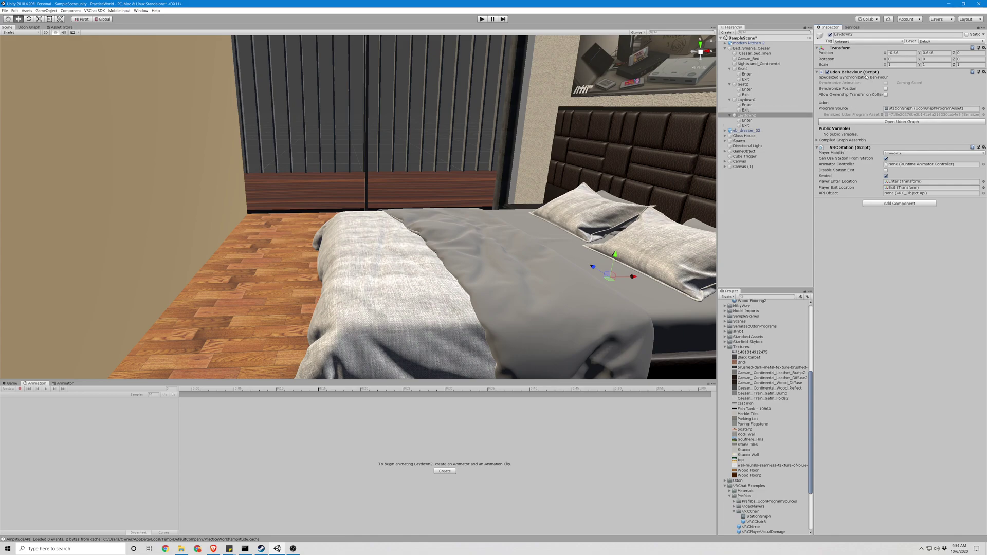
# - Turn off Seated on the Laydown2 station and set its X rotation to 270
pyautogui.click(746, 116)
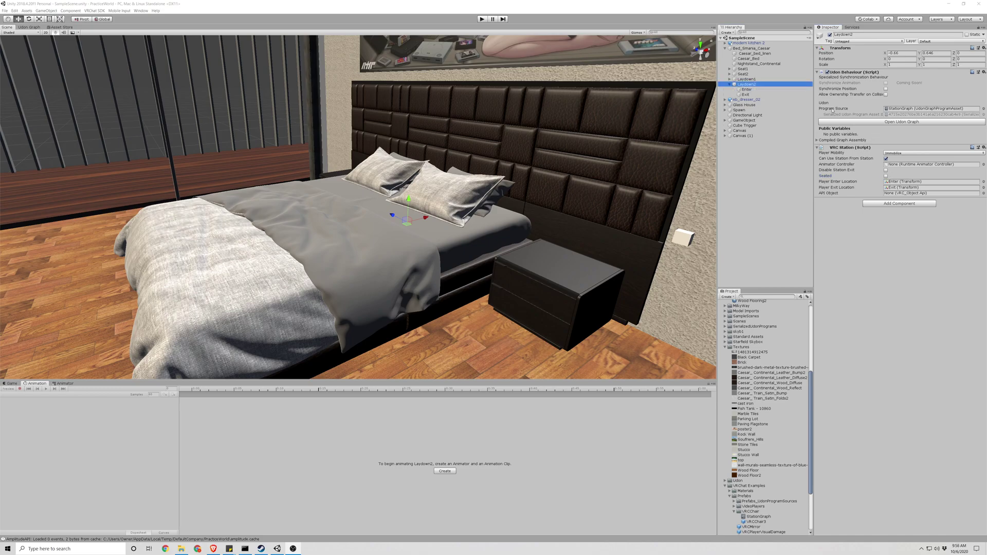
pyautogui.click(893, 60)
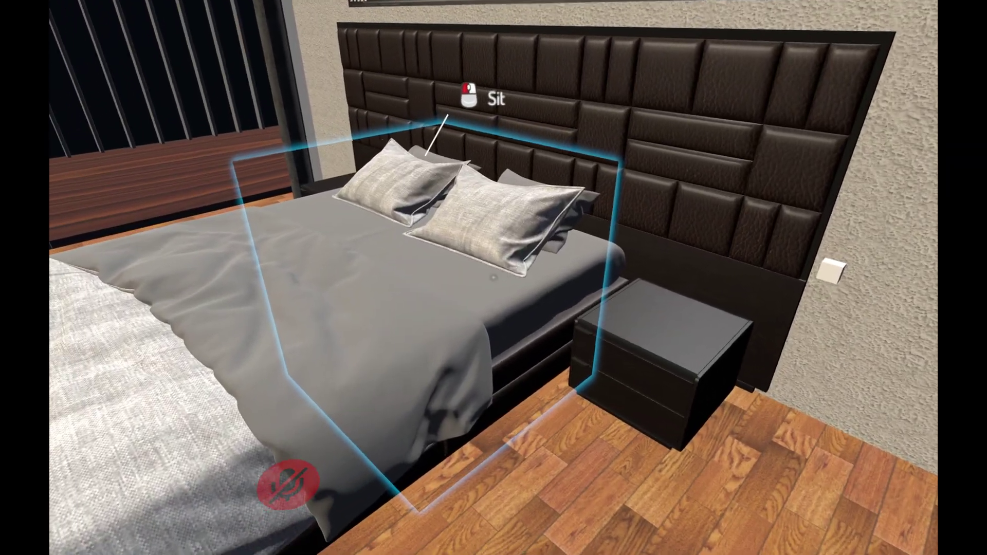
# - Test the bed station in VRChat by lying down on it and getting up again
pyautogui.click(493, 277)
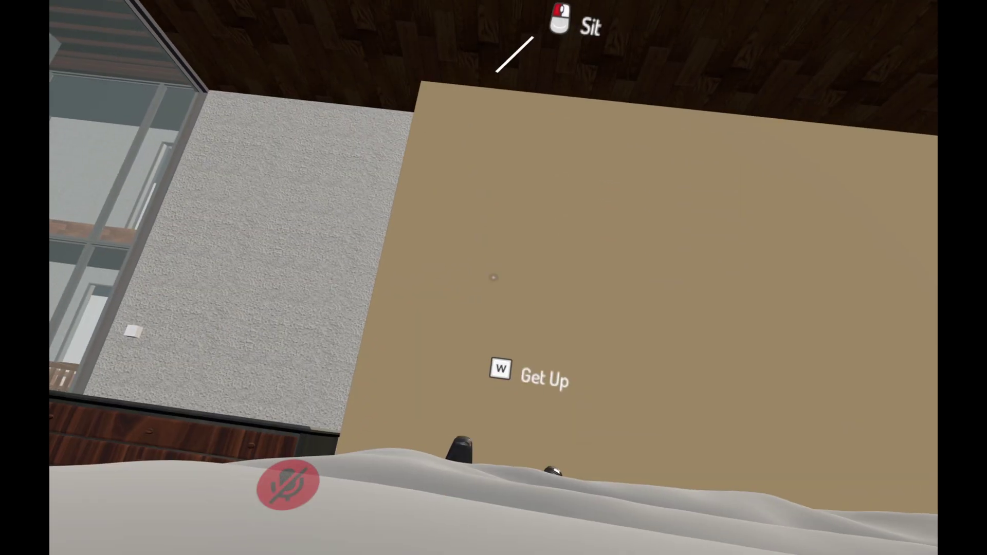
pyautogui.press('w')
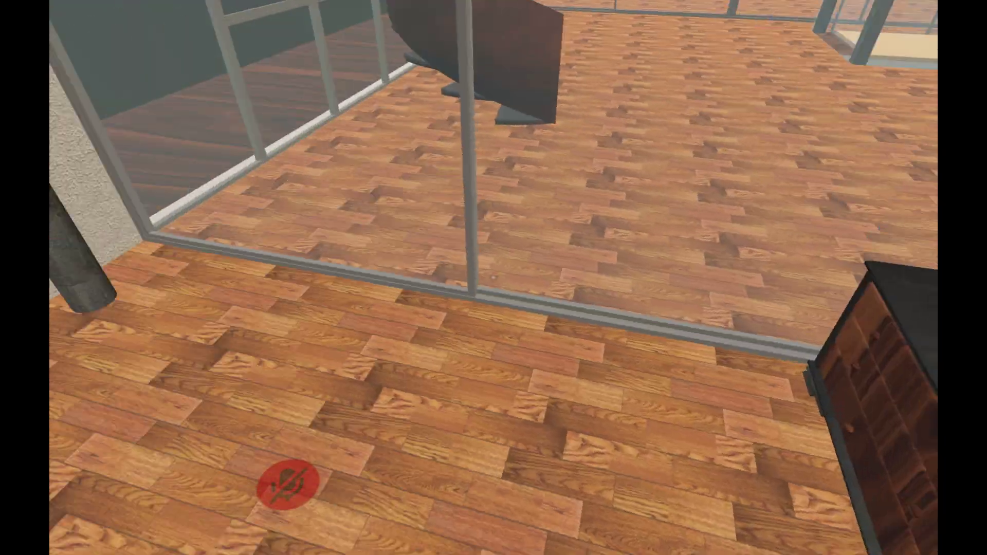
pyautogui.press('d')
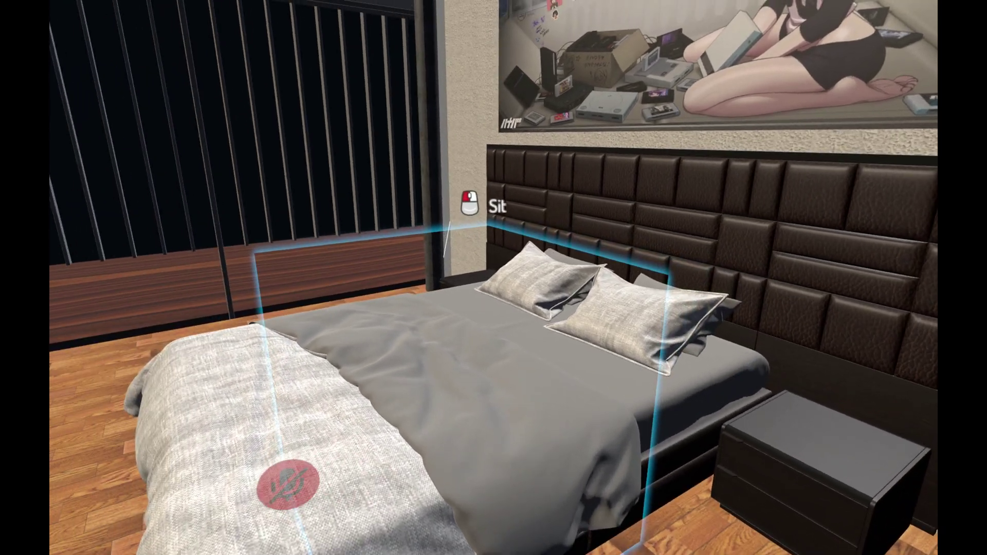
# - Exit VRChat and close the VRChat SDK window back in Unity
pyautogui.press('Escape')
pyautogui.click(579, 353)
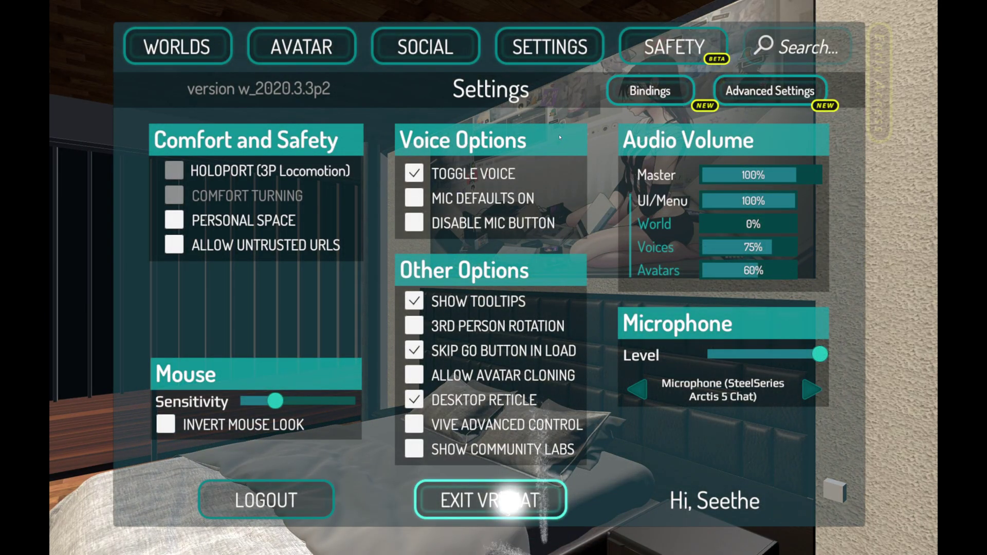
pyautogui.click(509, 501)
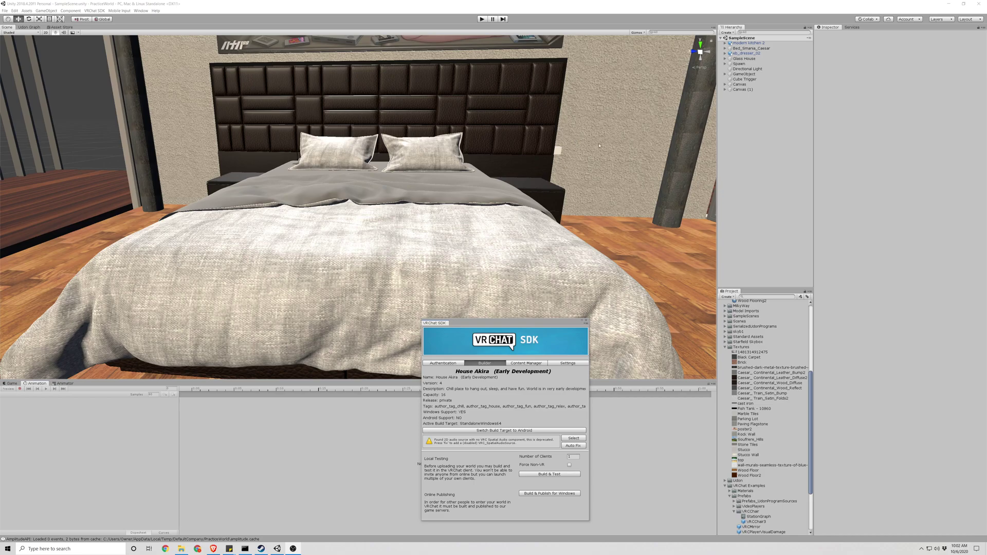
pyautogui.click(585, 322)
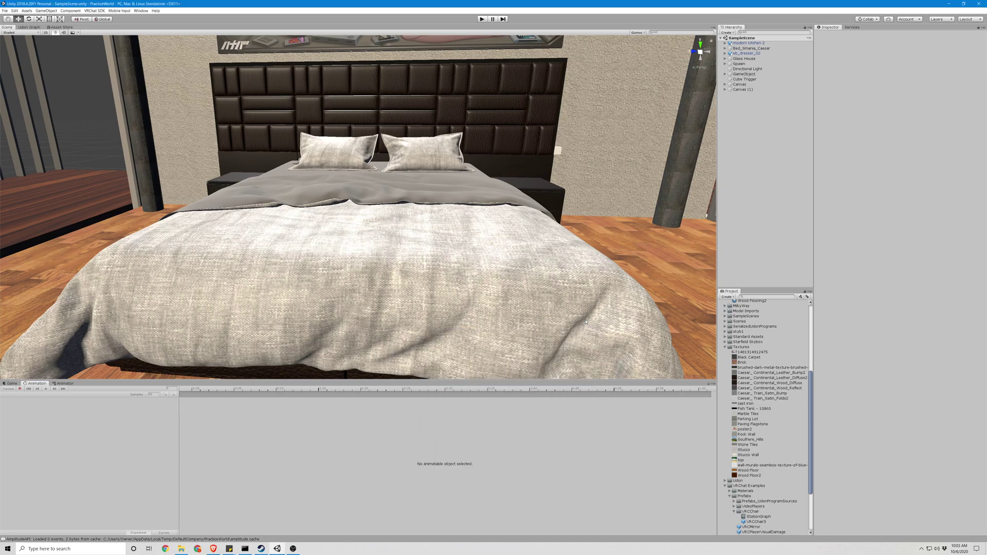
# - Examine Laydown2's station settings and its Enter and Exit points around the bed, and compare them with the Seat2 station
pyautogui.click(730, 48)
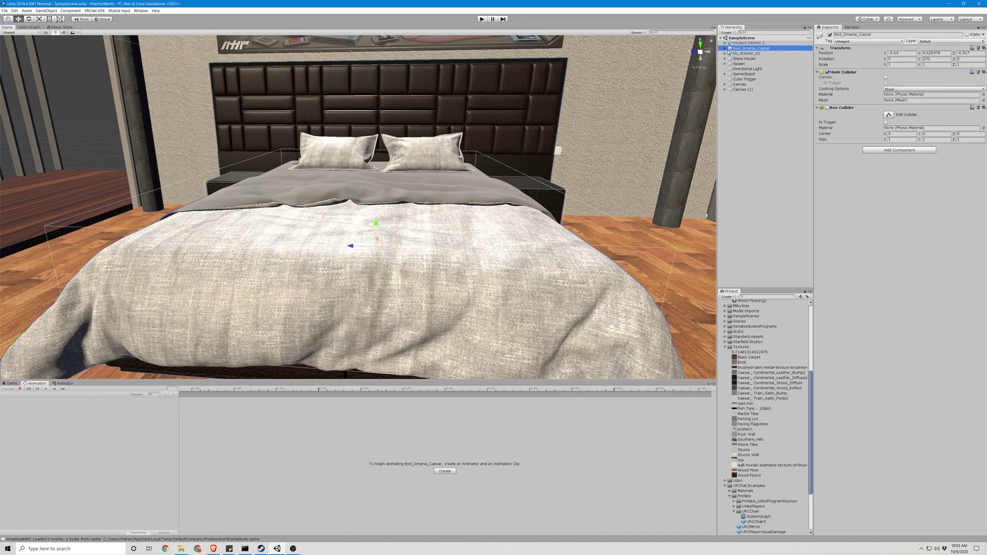
pyautogui.click(725, 48)
pyautogui.click(747, 84)
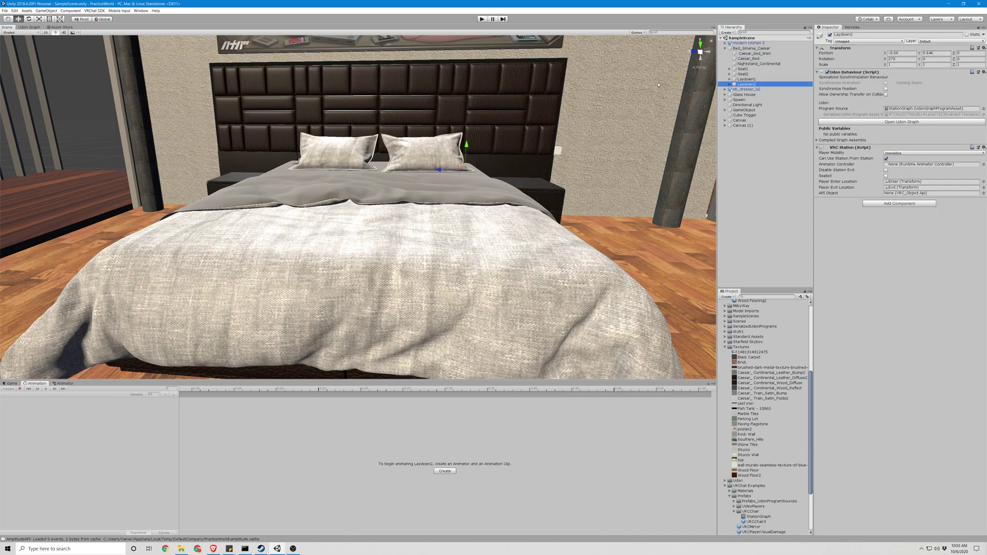
pyautogui.press('f')
pyautogui.keyDown('alt'); pyautogui.moveTo(562, 87); pyautogui.dragTo(488, 101); pyautogui.keyUp('alt')
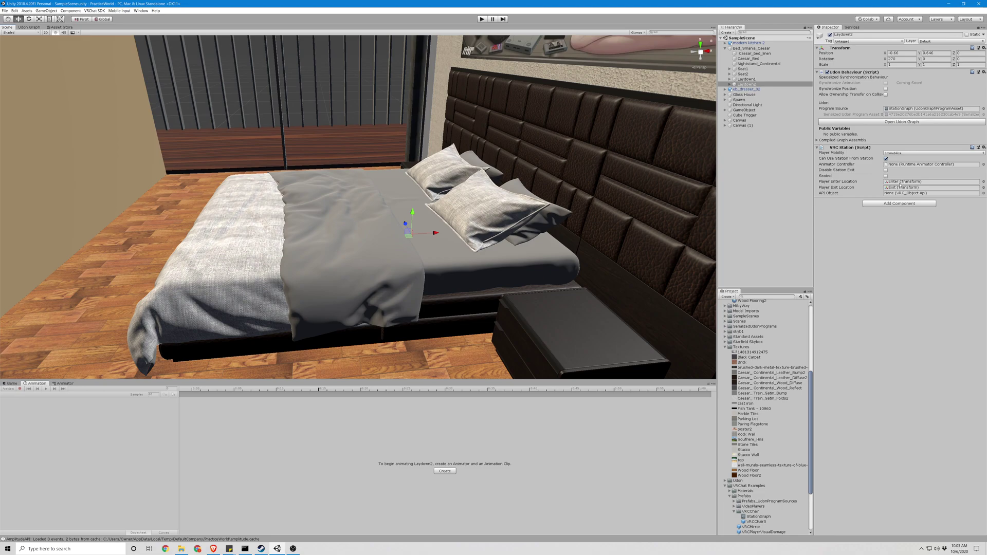
pyautogui.click(729, 84)
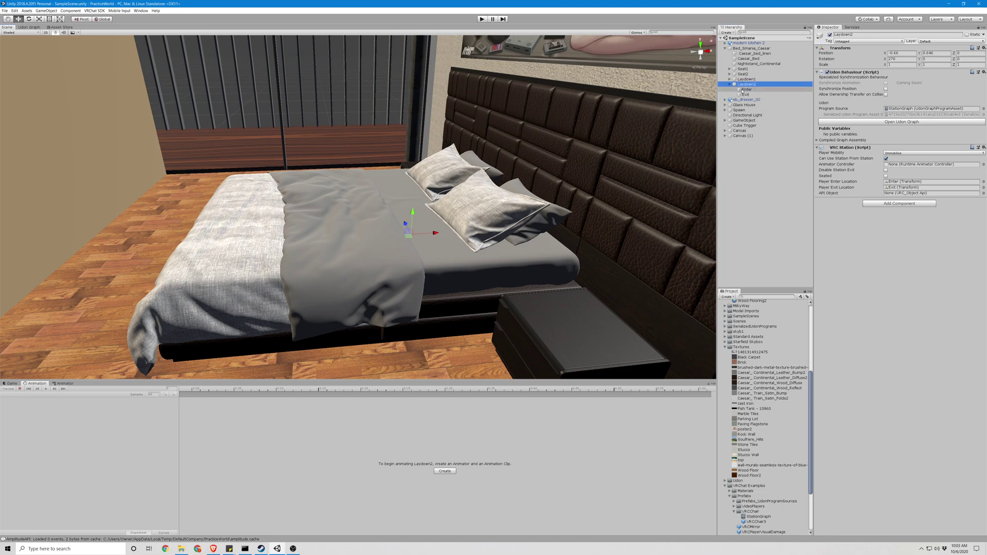
pyautogui.click(747, 90)
pyautogui.moveTo(659, 96); pyautogui.dragTo(692, 97, button='right')
pyautogui.click(747, 99)
pyautogui.click(746, 95)
pyautogui.click(749, 74)
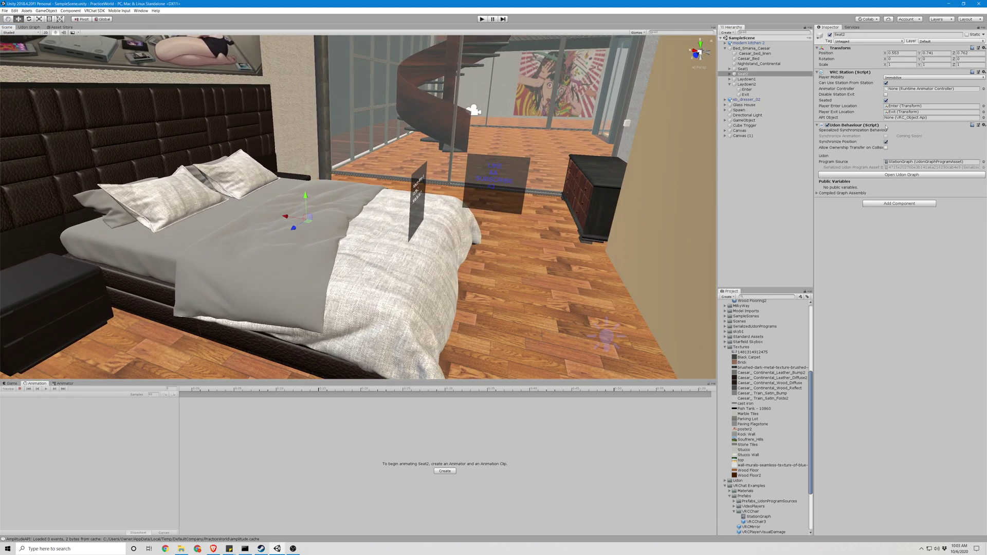
pyautogui.moveTo(627, 119); pyautogui.dragTo(321, 142, button='right')
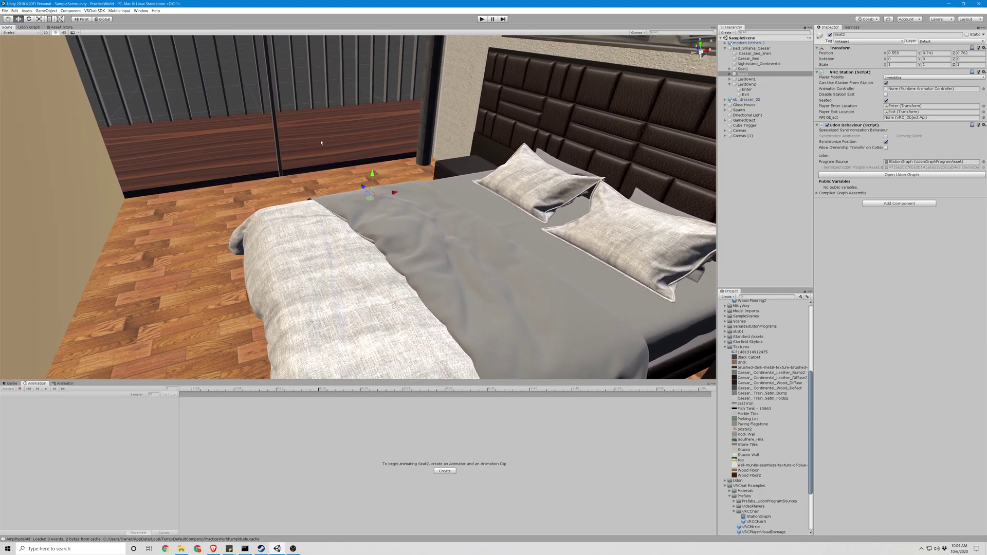